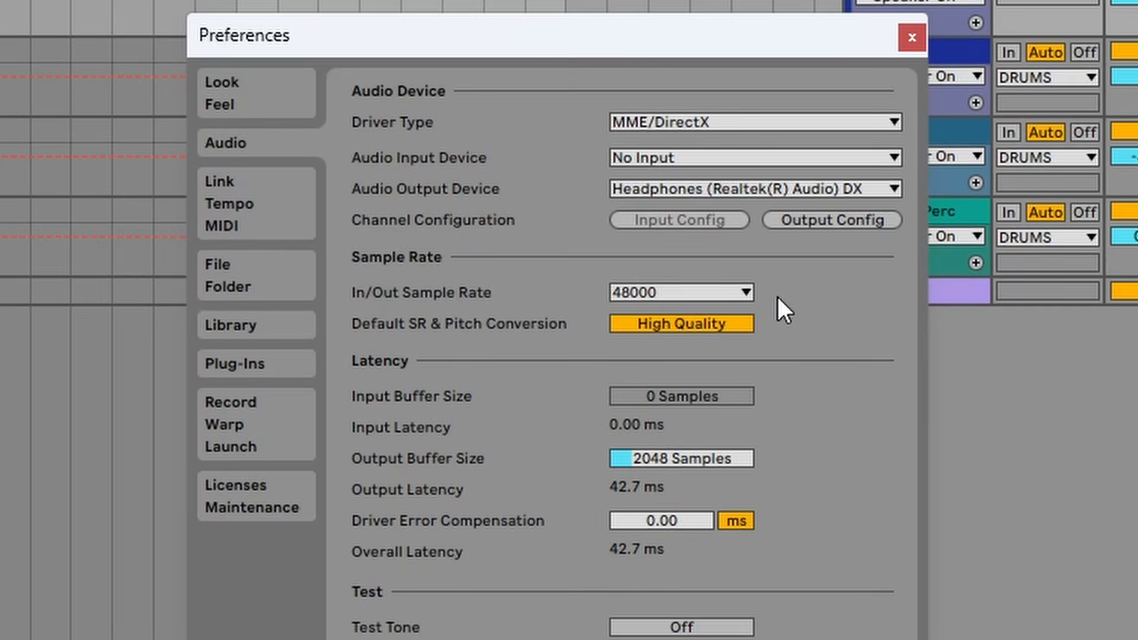
Set the audio device's in/out sample rate to 96000 in the preferences.
{"action": "left_click", "coordinate": [734, 293]}
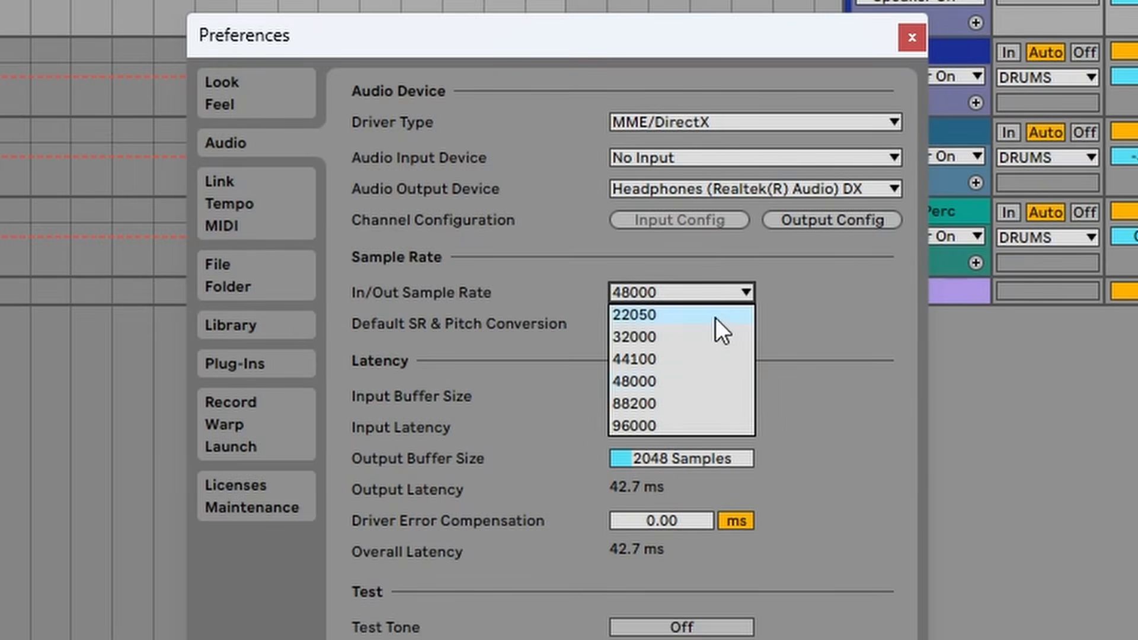
{"action": "left_click", "coordinate": [652, 425]}
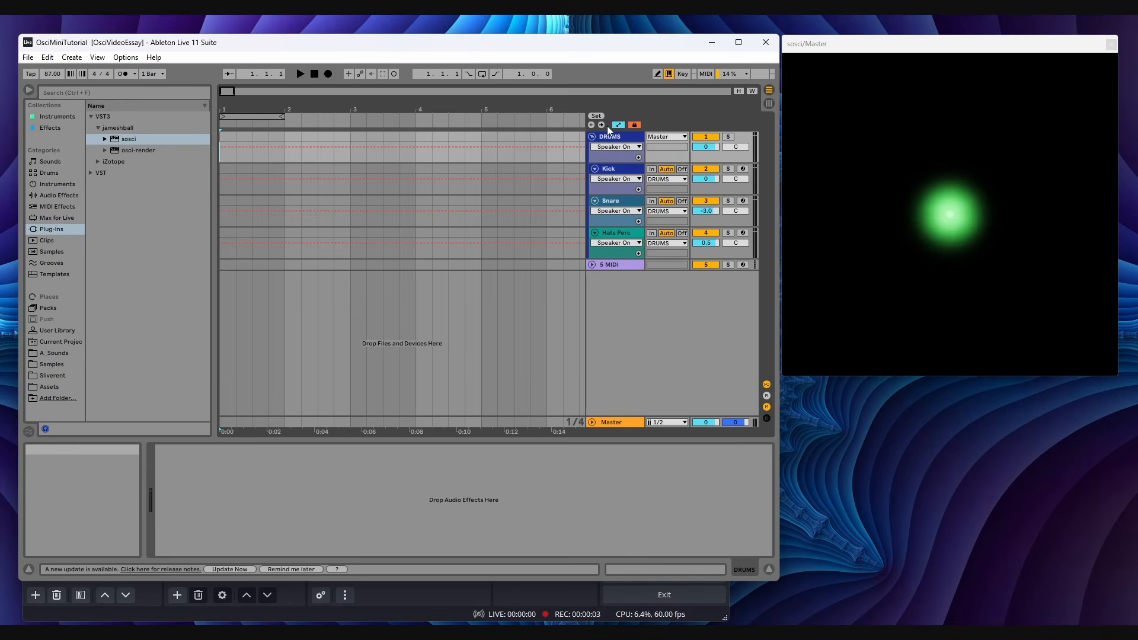
Select the first bar on the Kick track and play the drum loop.
{"action": "left_click", "coordinate": [248, 170]}
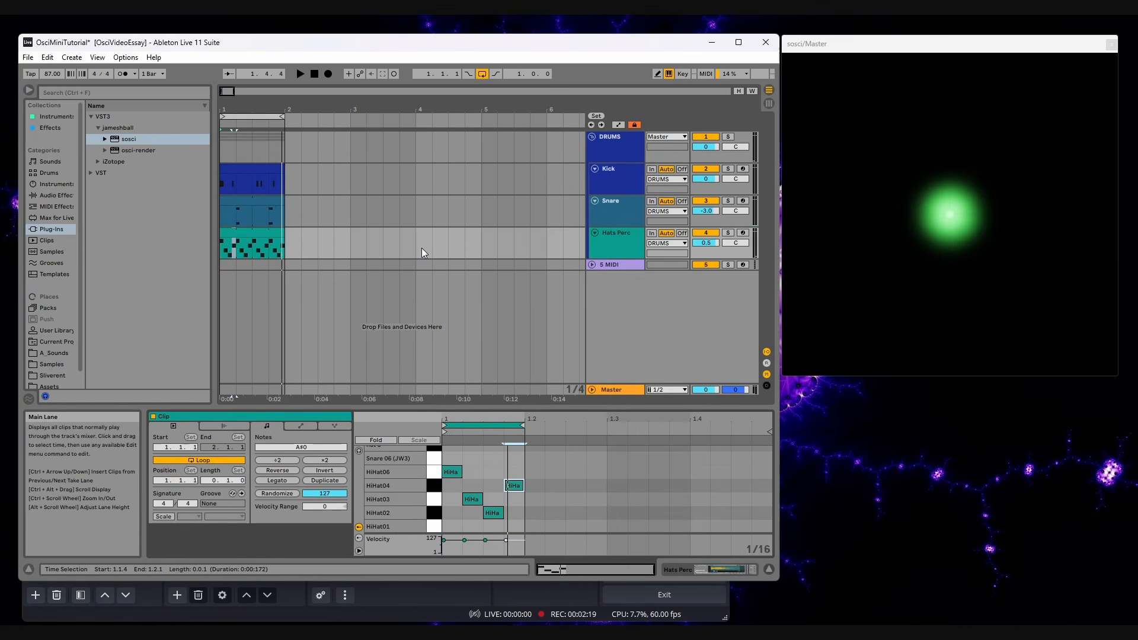
{"action": "key", "text": "space"}
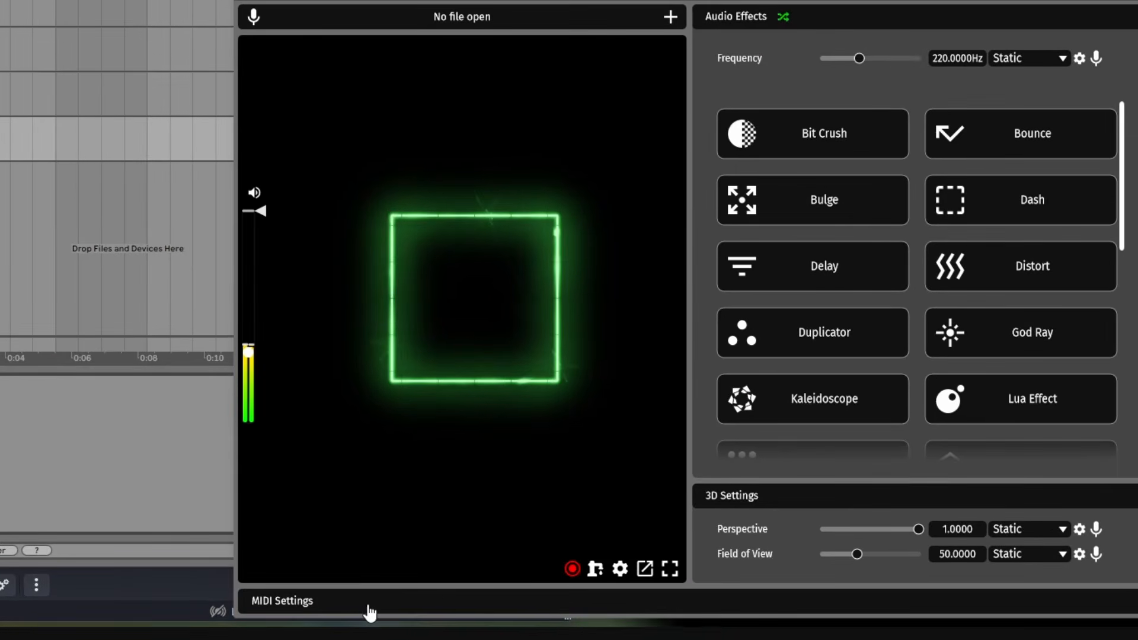
Enable MIDI in osci-render, test it with a few notes, and stop playback of the MIDI clip.
{"action": "left_click", "coordinate": [369, 606]}
{"action": "left_click", "coordinate": [267, 484]}
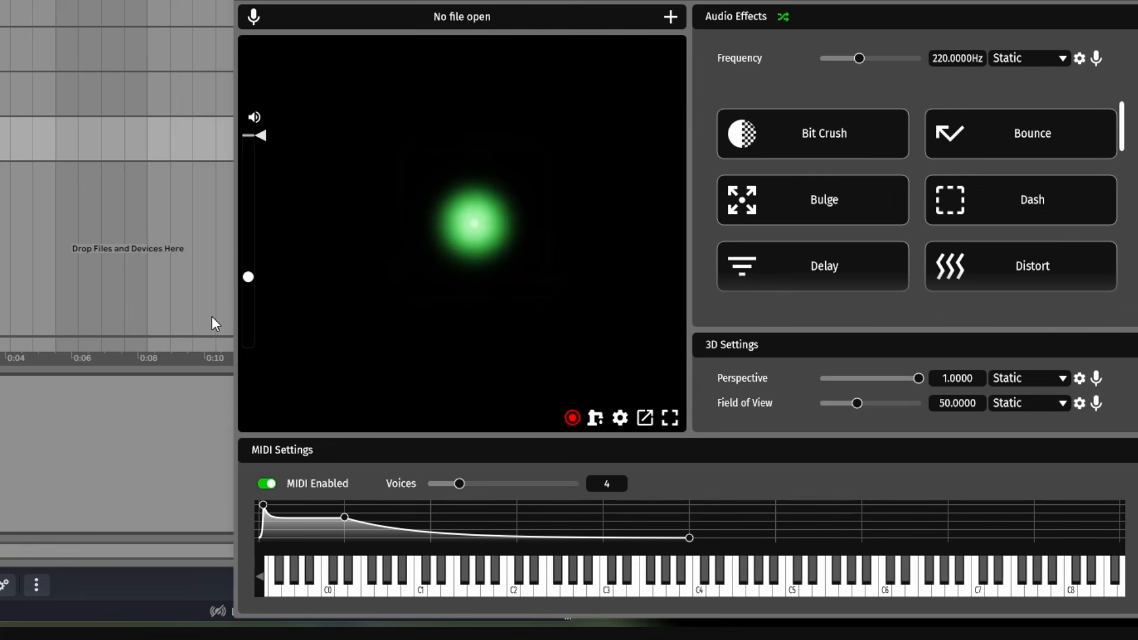
{"action": "key", "text": "d"}
{"action": "key", "text": "f"}
{"action": "key", "text": "g"}
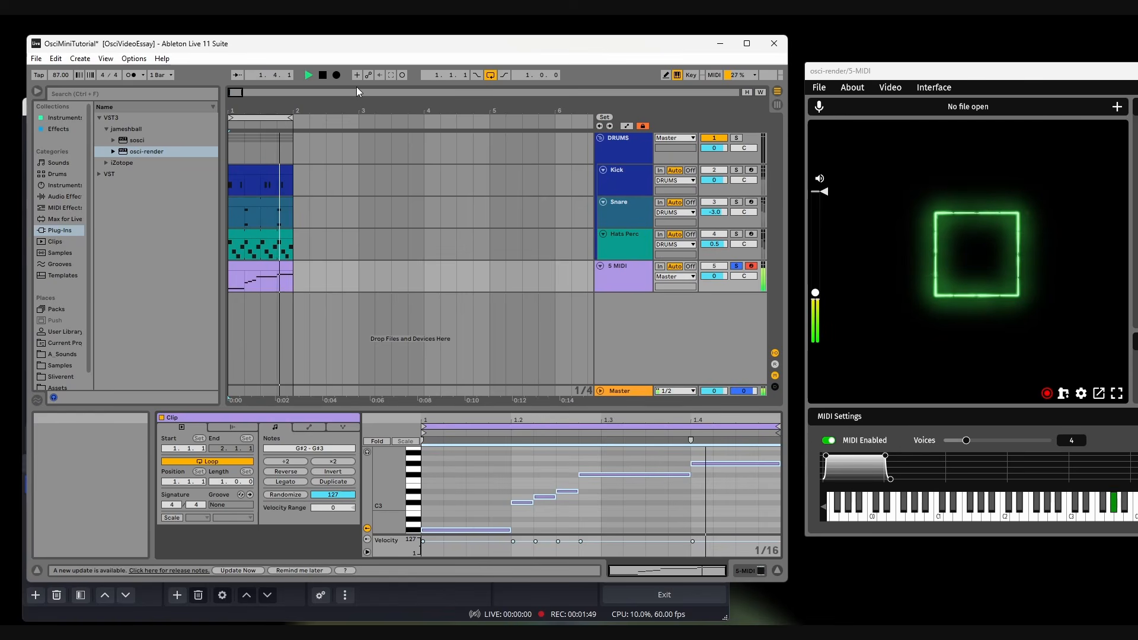
{"action": "key", "text": "space"}
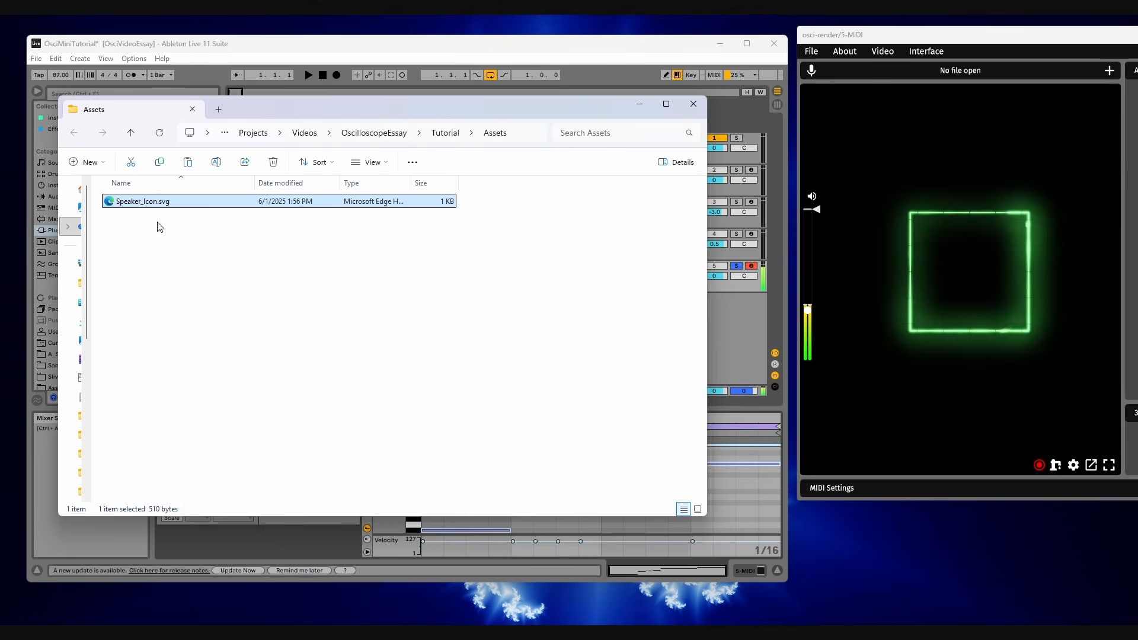
Load Speaker_Icon.svg from the Assets folder into osci-render and play the arrangement to preview it.
{"action": "left_click", "coordinate": [171, 237]}
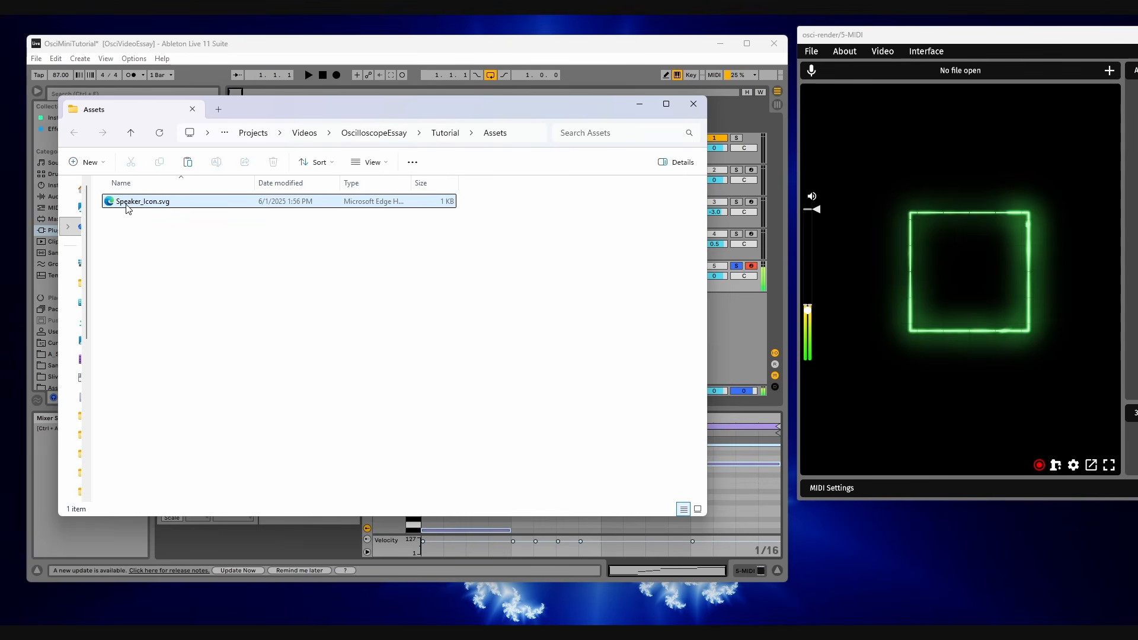
{"action": "mouse_move", "coordinate": [127, 208]}
{"action": "left_mouse_down"}
{"action": "mouse_move", "coordinate": [419, 254]}
{"action": "mouse_move", "coordinate": [899, 267]}
{"action": "left_mouse_up"}
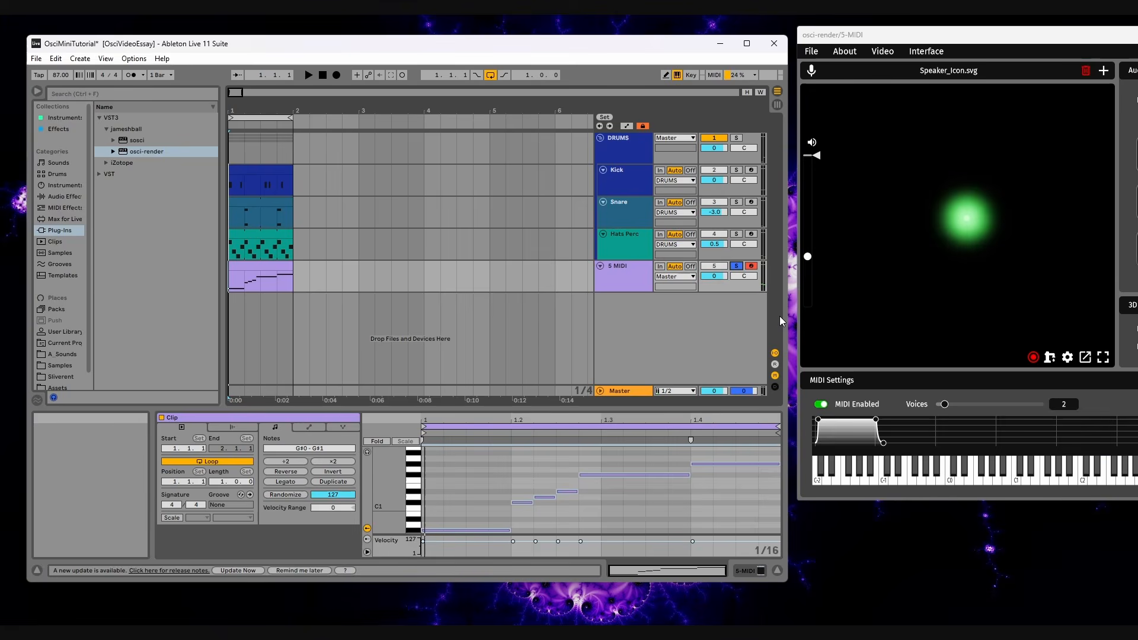
{"action": "key", "text": "space"}
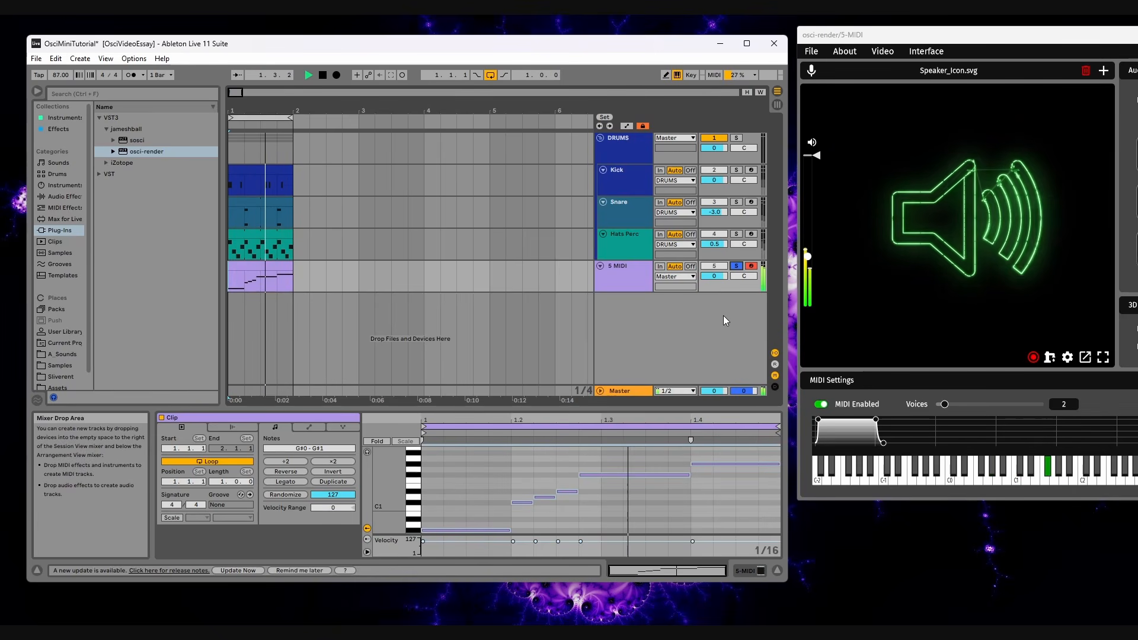
{"action": "key", "text": "space"}
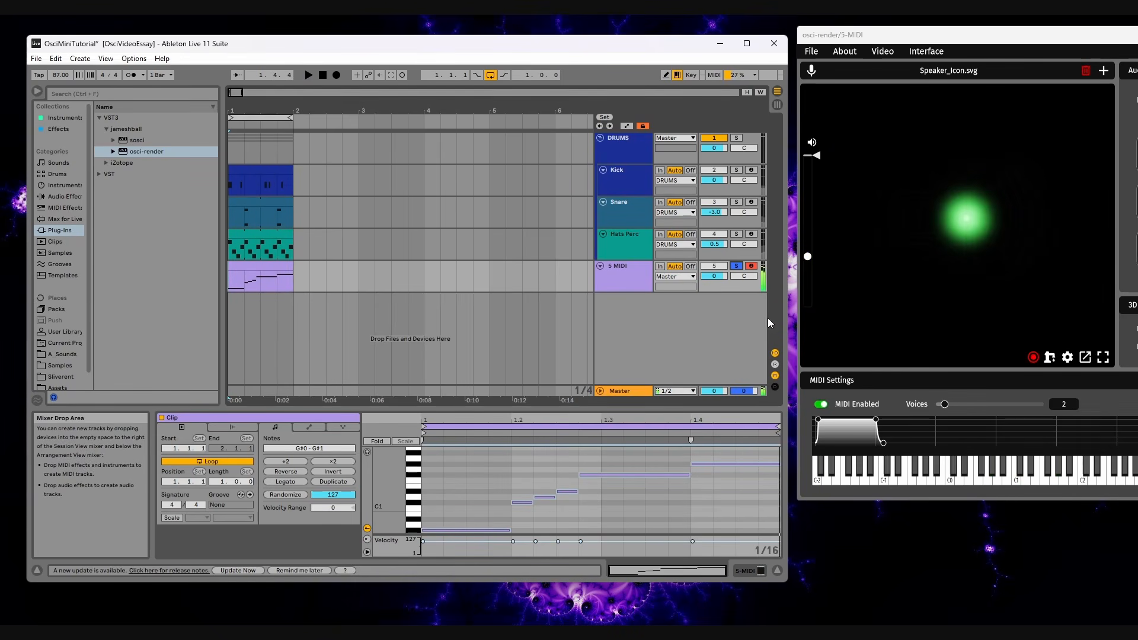
Collapse the MIDI settings, add the Swirl effect to the speaker drawing, and bring its amount down to about 0.
{"action": "left_click", "coordinate": [895, 386]}
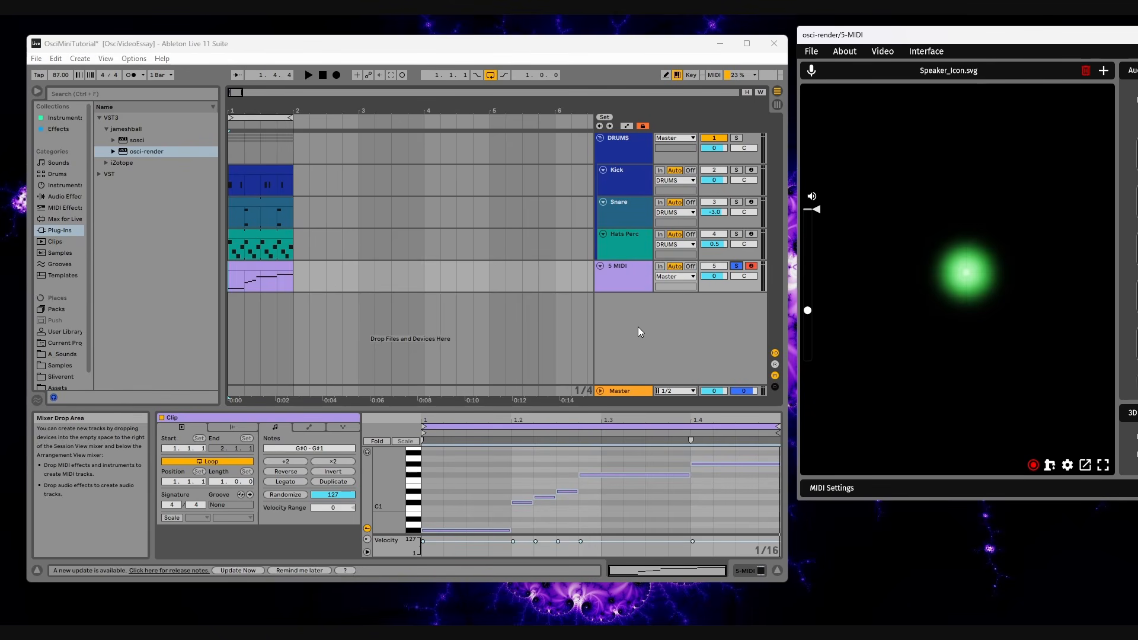
{"action": "left_click_drag", "start_coordinate": [910, 36], "coordinate": [502, 16]}
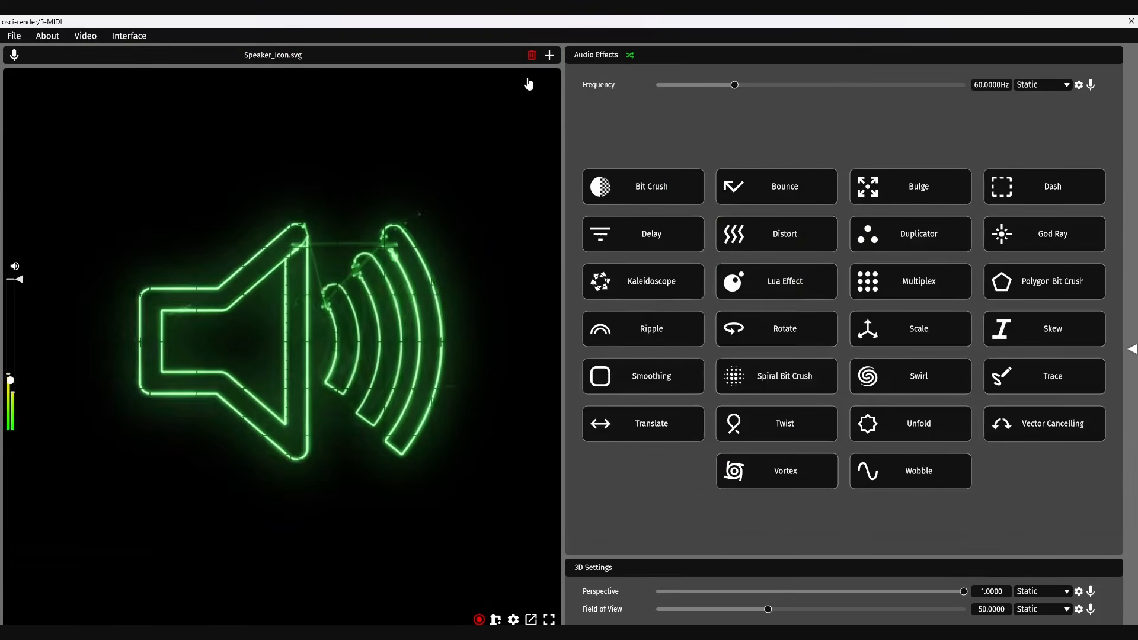
{"action": "left_click", "coordinate": [652, 193]}
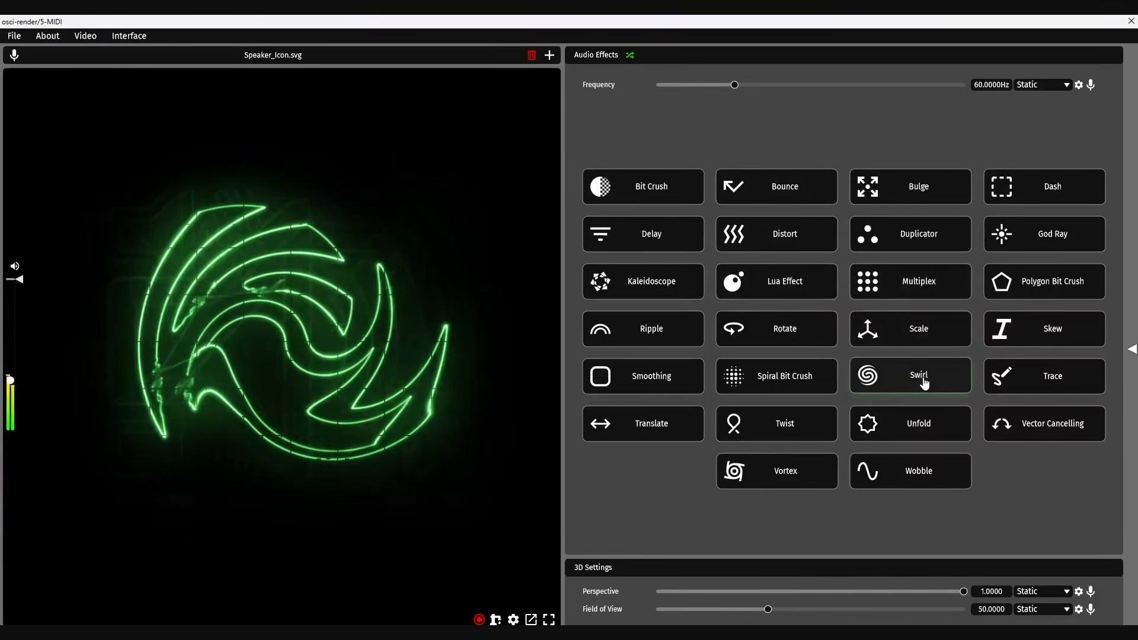
{"action": "left_click", "coordinate": [924, 384]}
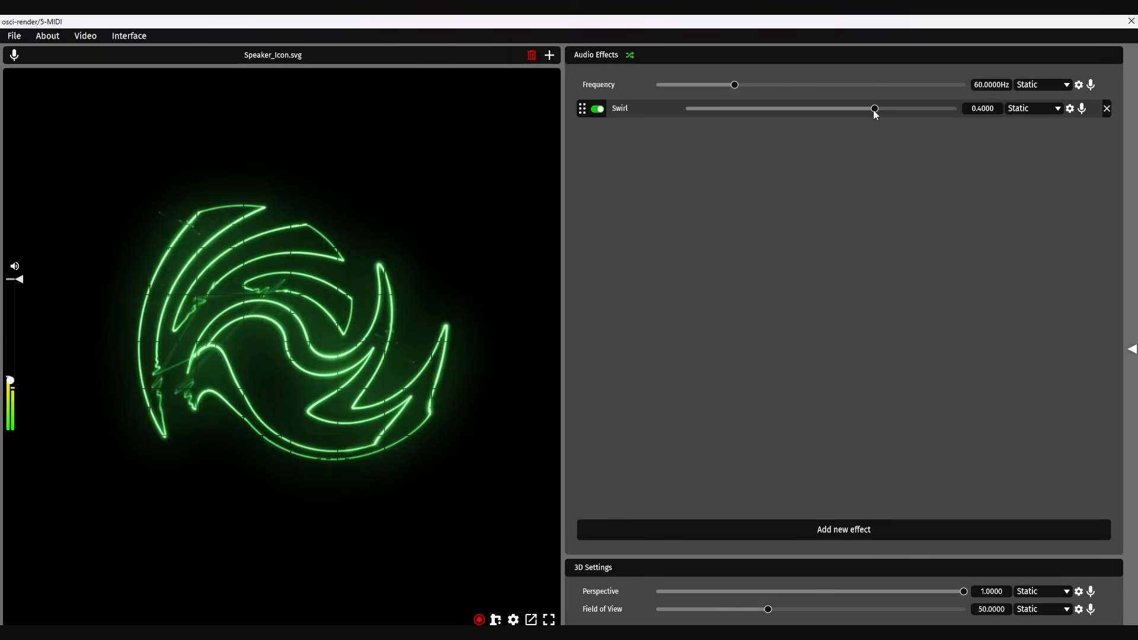
{"action": "left_click_drag", "start_coordinate": [874, 110], "coordinate": [831, 116]}
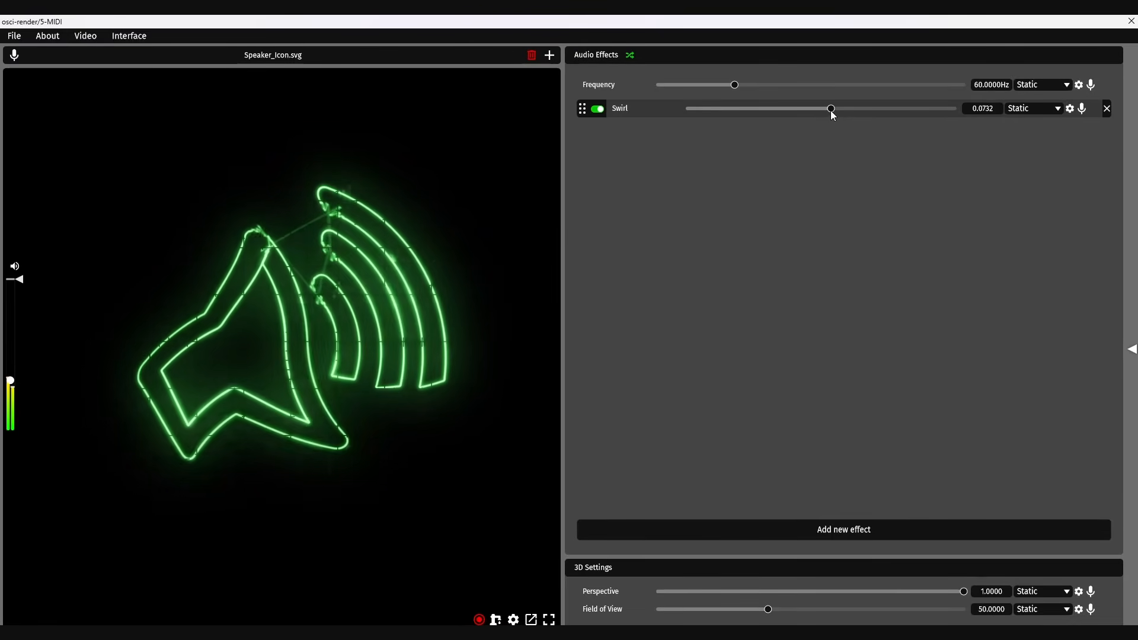
{"action": "mouse_move", "coordinate": [831, 109]}
{"action": "left_mouse_down"}
{"action": "mouse_move", "coordinate": [842, 109]}
{"action": "mouse_move", "coordinate": [820, 109]}
{"action": "left_mouse_up"}
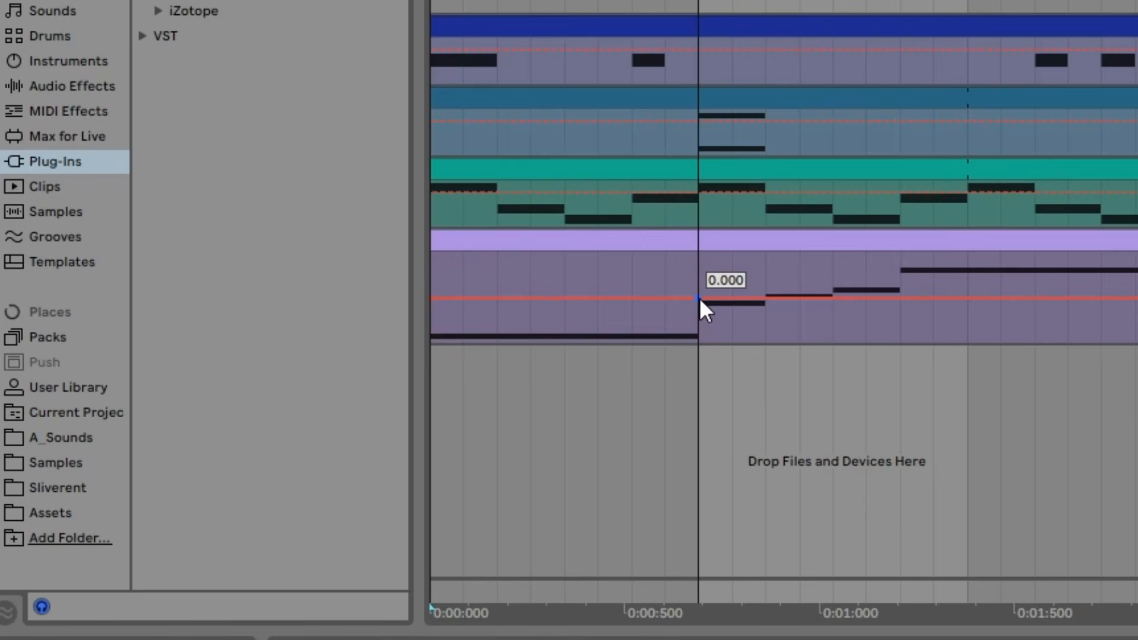
Raise the MIDI track's Swirl automation into a ramp up to beat 1.2 and set the breakpoint value there to 0.
{"action": "left_click_drag", "start_coordinate": [699, 298], "coordinate": [698, 293]}
{"action": "right_click", "coordinate": [699, 296]}
{"action": "left_click", "coordinate": [753, 304]}
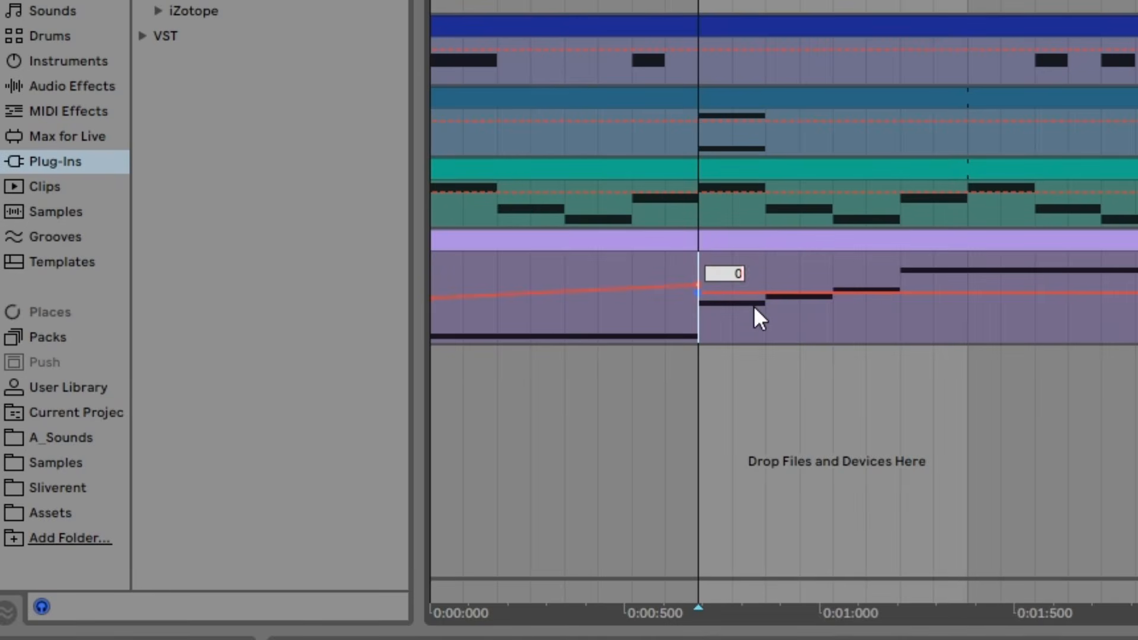
{"action": "type", "text": "0"}
{"action": "key", "text": "Return"}
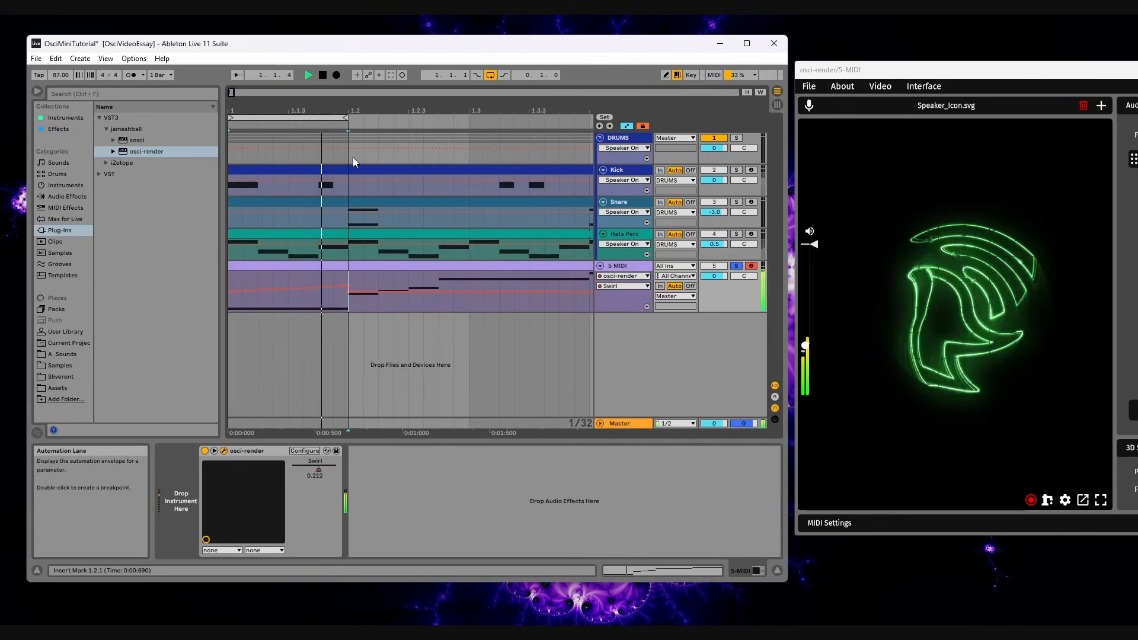
Set the peak breakpoint of the Swirl automation ramp at beat 1.2 to 0.1.
{"action": "right_click", "coordinate": [351, 286]}
{"action": "left_click", "coordinate": [369, 288]}
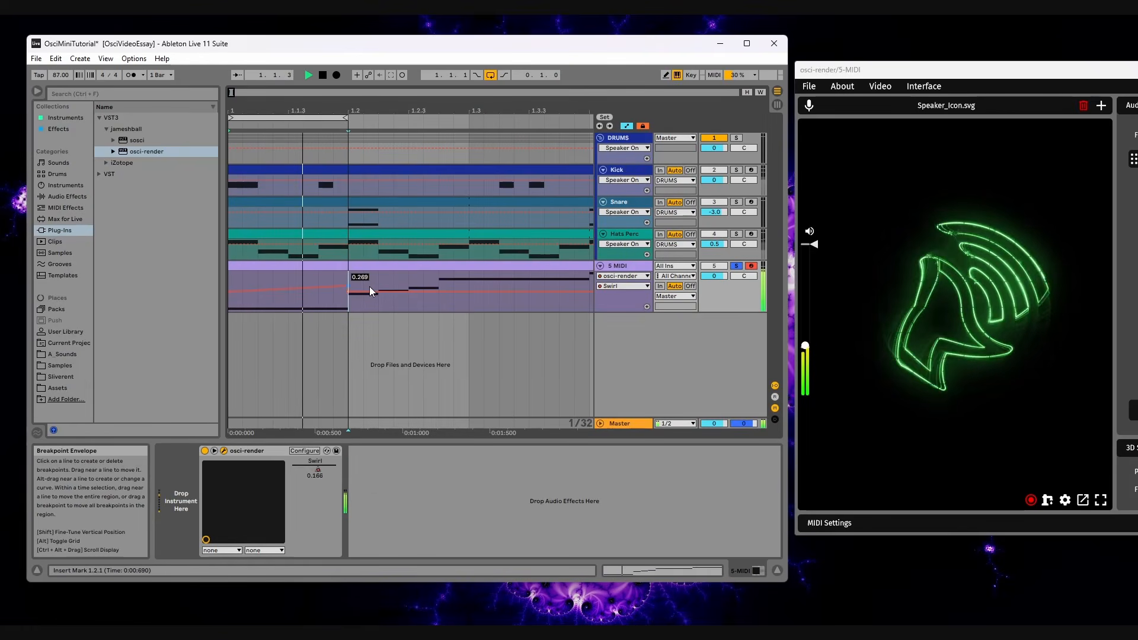
{"action": "type", "text": "0.1"}
{"action": "key", "text": "Return"}
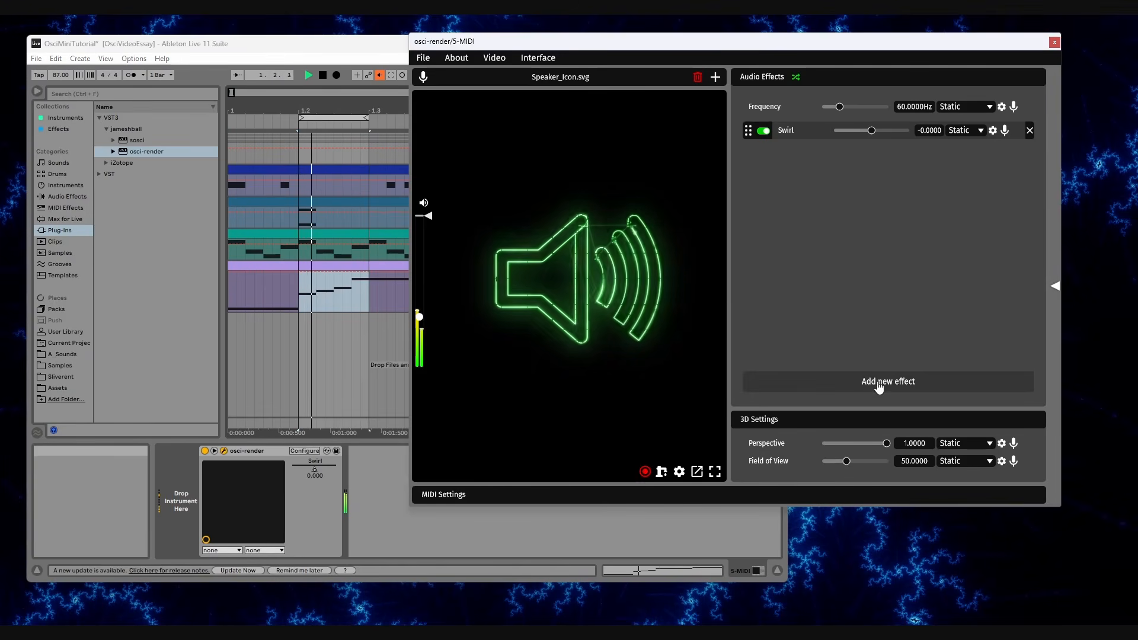
Add the God Ray effect with position -0.8182 and strength 0, and play back the arrangement.
{"action": "left_click", "coordinate": [879, 386]}
{"action": "left_click", "coordinate": [925, 268]}
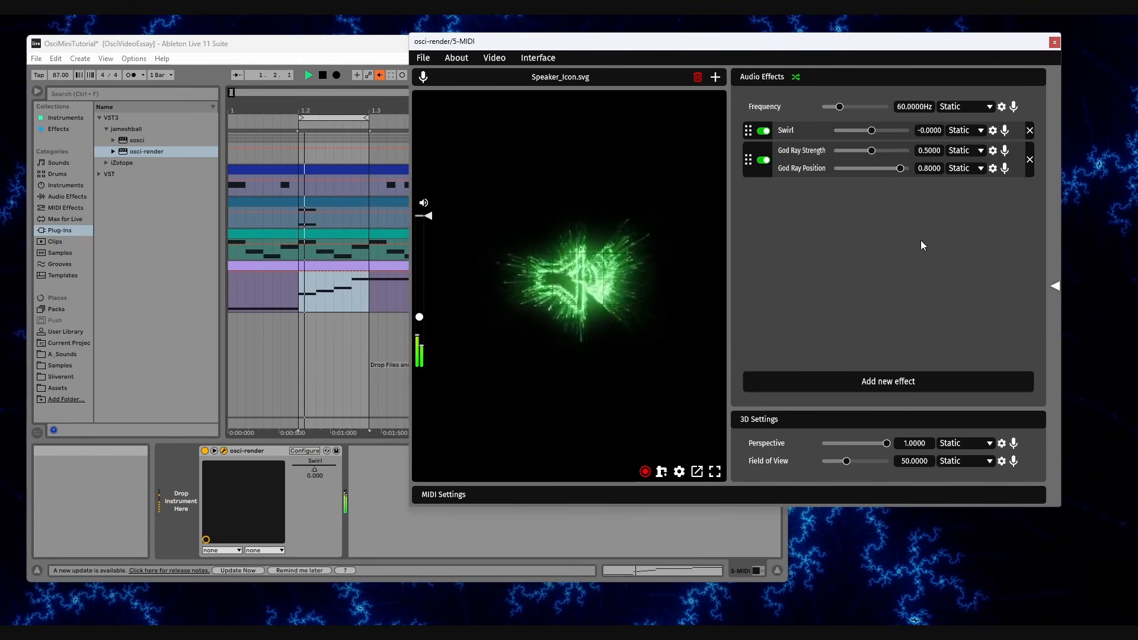
{"action": "left_click_drag", "start_coordinate": [901, 169], "coordinate": [842, 169]}
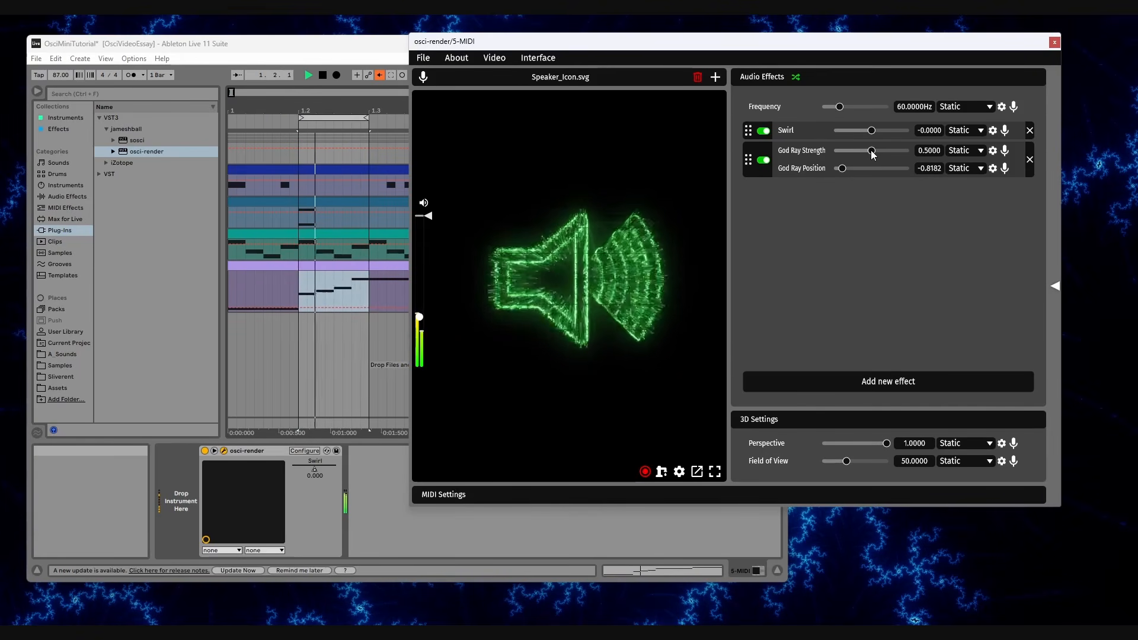
{"action": "mouse_move", "coordinate": [871, 151]}
{"action": "left_mouse_down"}
{"action": "mouse_move", "coordinate": [829, 154]}
{"action": "mouse_move", "coordinate": [858, 153]}
{"action": "left_mouse_up"}
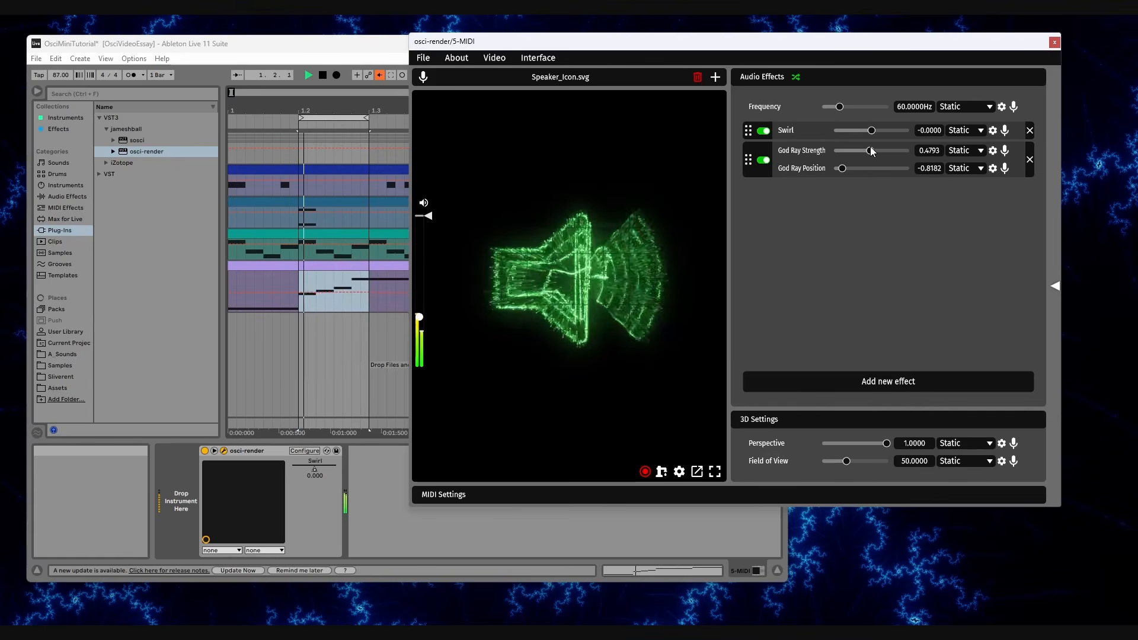
{"action": "left_click_drag", "start_coordinate": [871, 151], "coordinate": [838, 151]}
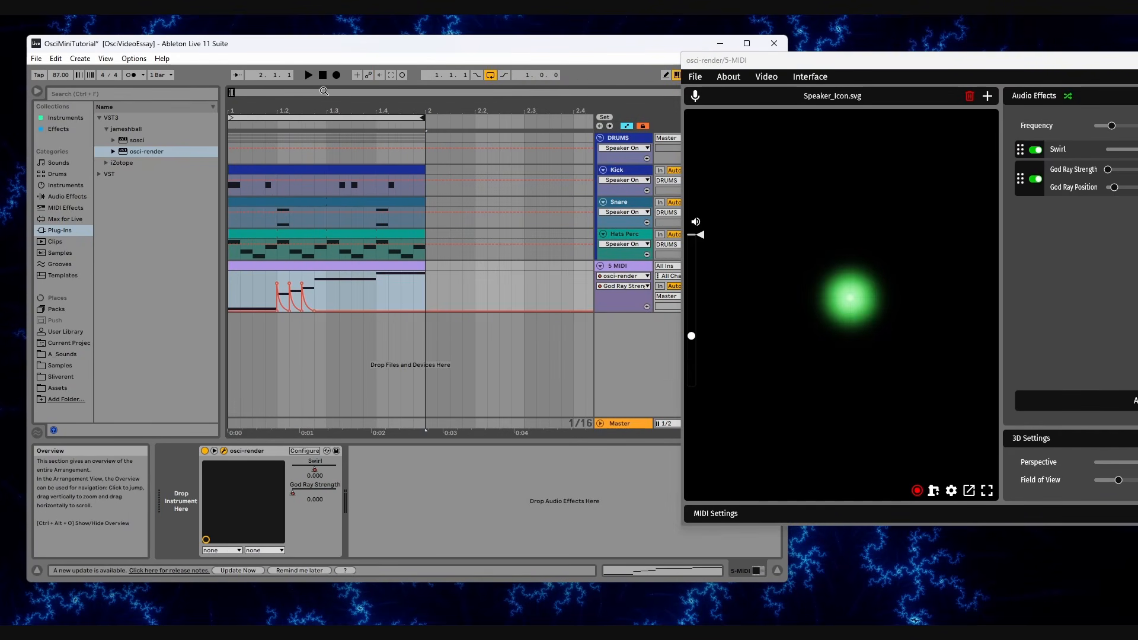
{"action": "key", "text": "space"}
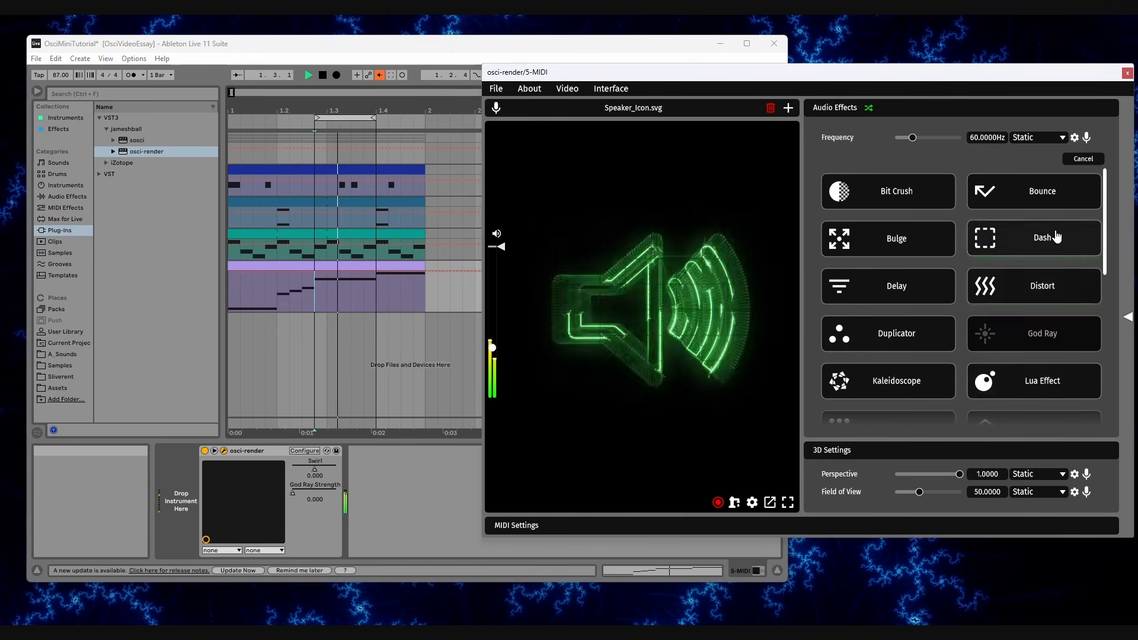
Add the Bounce effect and set its size to about 0.75.
{"action": "left_click", "coordinate": [1035, 198]}
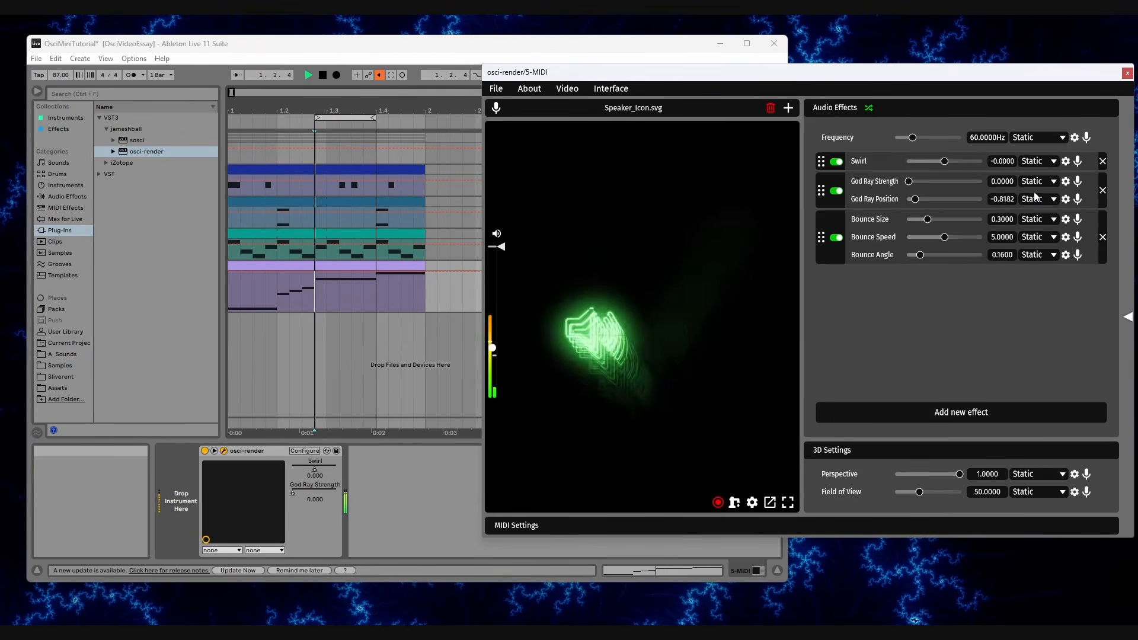
{"action": "left_click_drag", "start_coordinate": [931, 220], "coordinate": [981, 220]}
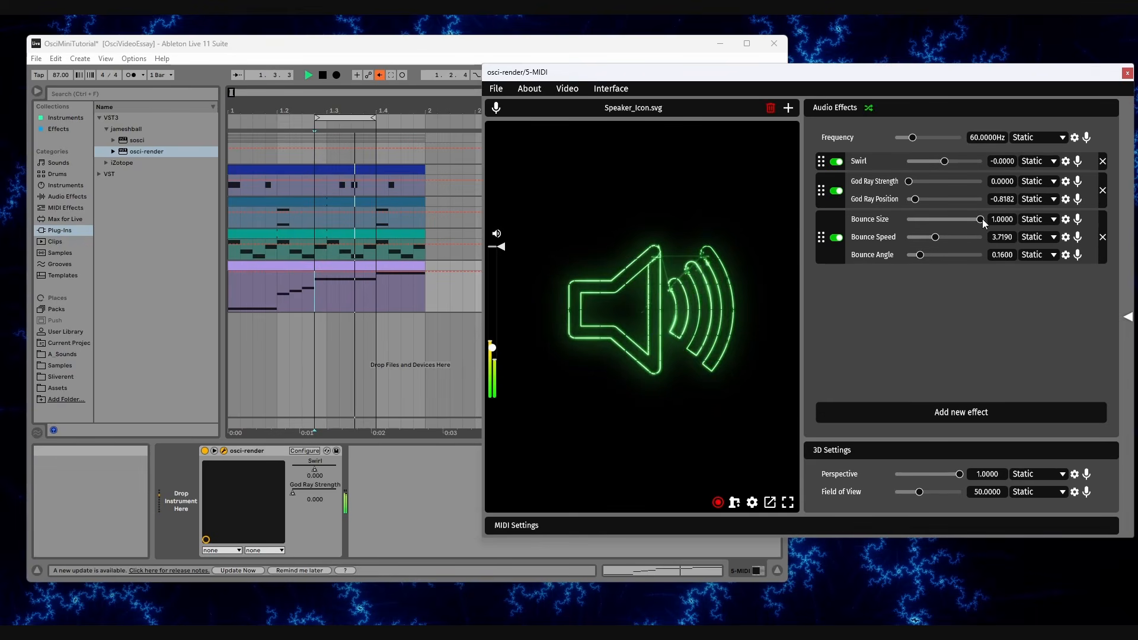
{"action": "left_click_drag", "start_coordinate": [982, 220], "coordinate": [963, 220]}
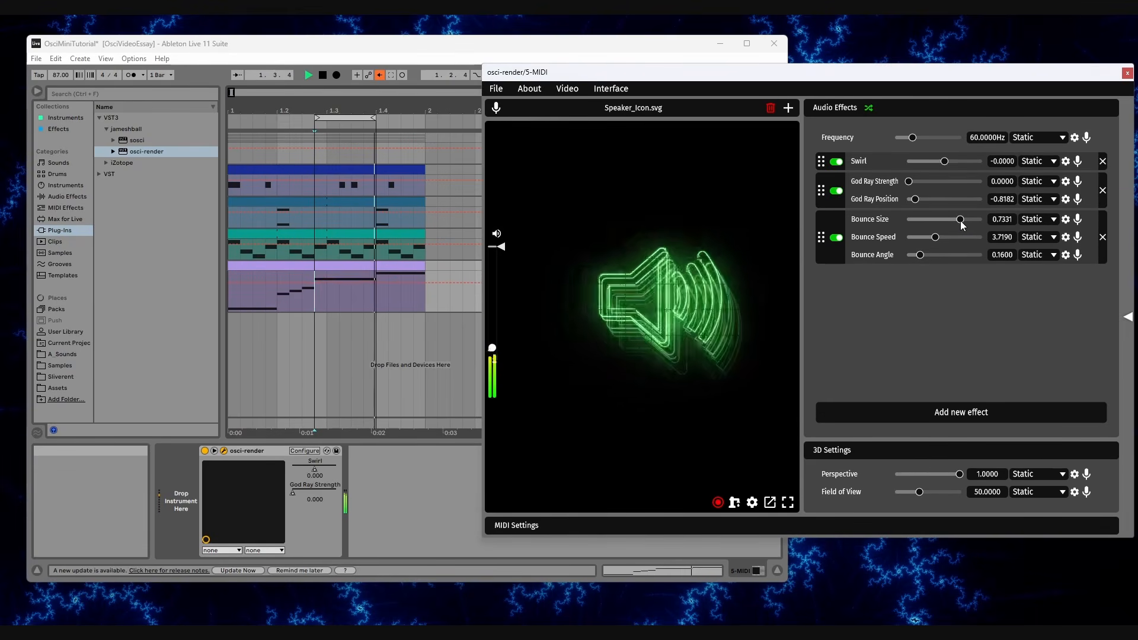
Bend the falling Bounce Size automation segment before beat 1.4 into a downward curve and play it back.
{"action": "left_click_drag", "start_coordinate": [635, 76], "coordinate": [737, 89]}
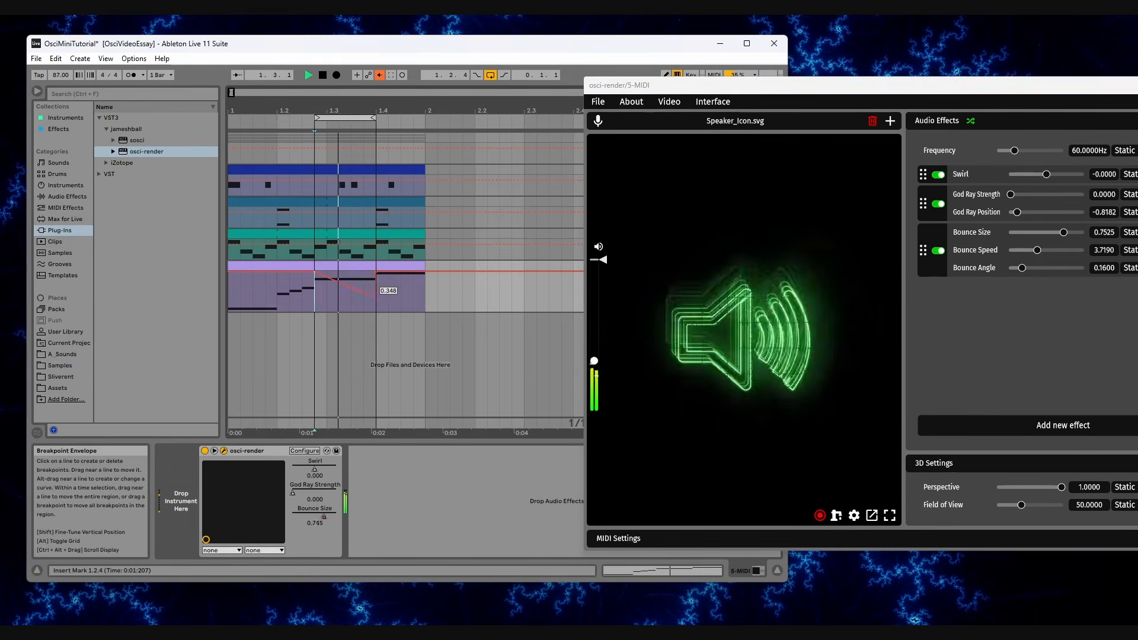
{"action": "left_click_drag", "start_coordinate": [347, 286], "coordinate": [345, 296]}
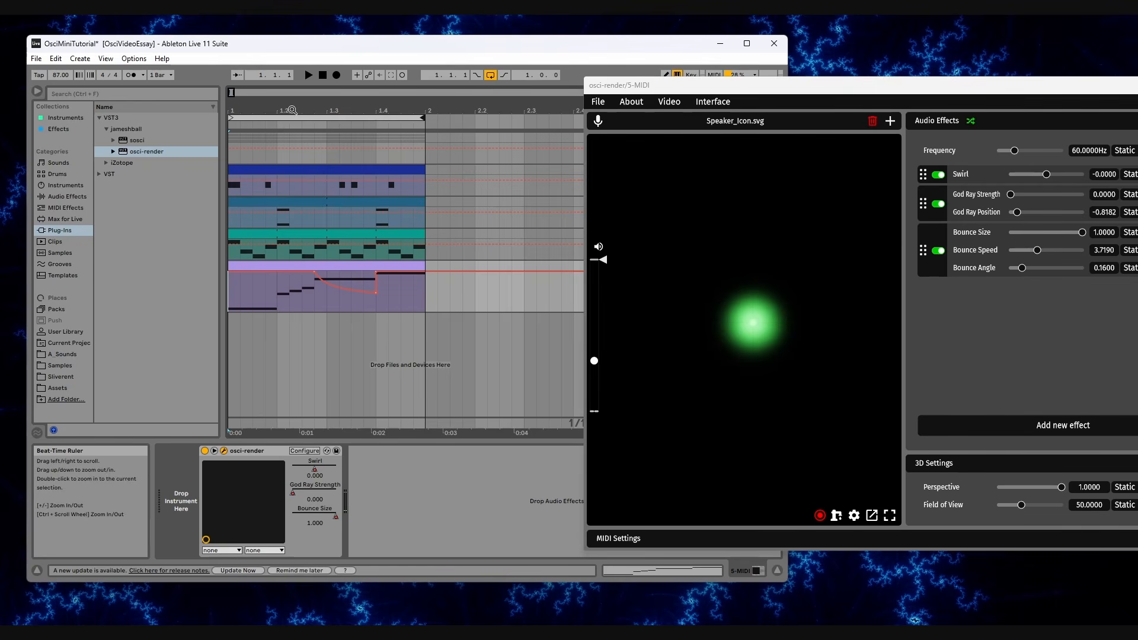
{"action": "key", "text": "space"}
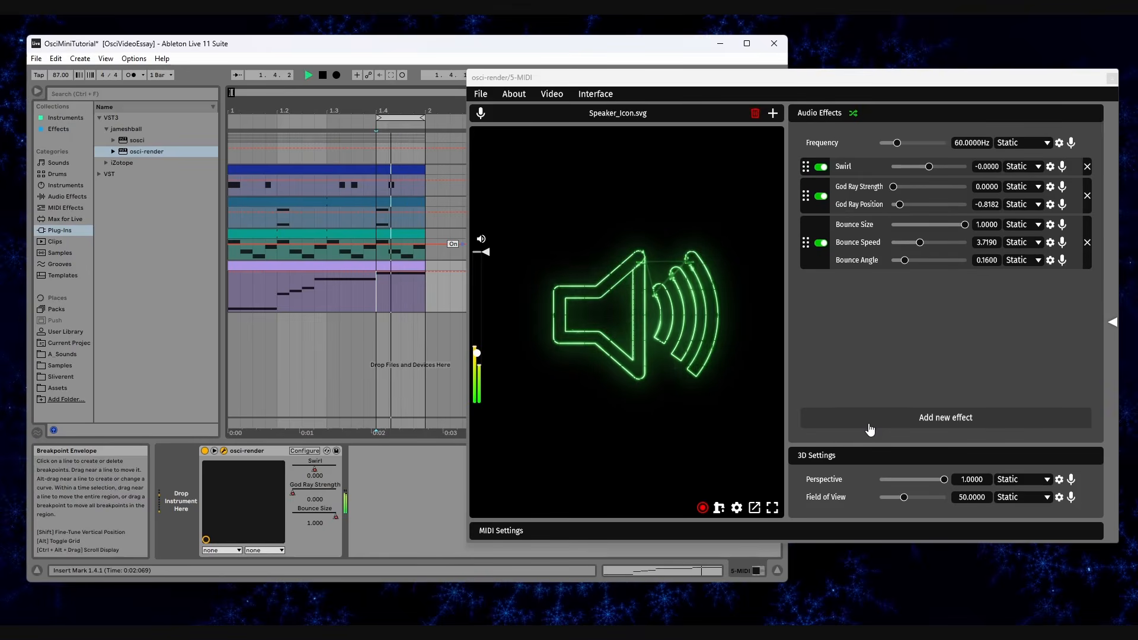
Add the Polygon Bit Crush effect to the speaker drawing and lower its amount.
{"action": "left_click", "coordinate": [870, 430]}
{"action": "scroll", "coordinate": [960, 343], "scroll_direction": "down", "scroll_amount": 3}
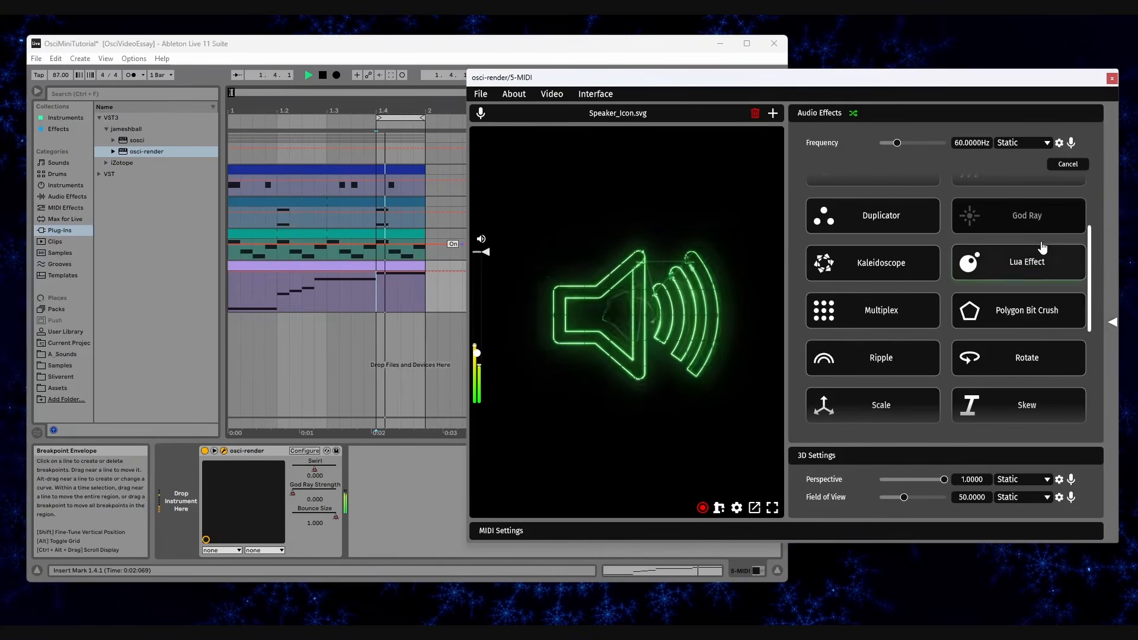
{"action": "left_click", "coordinate": [1048, 320]}
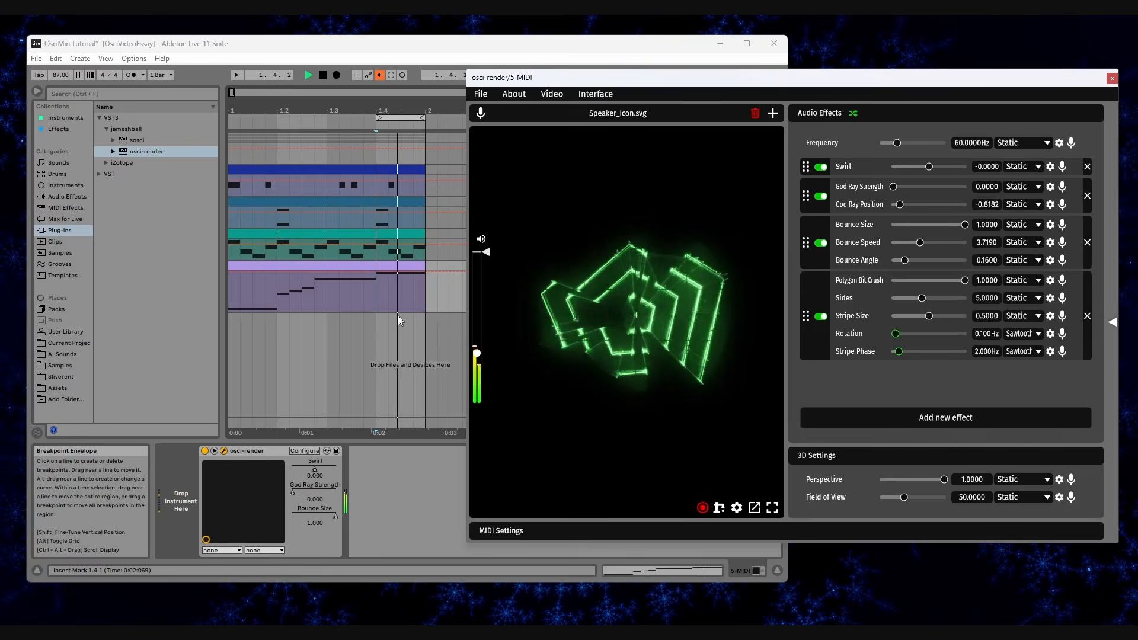
{"action": "left_click_drag", "start_coordinate": [965, 280], "coordinate": [914, 280]}
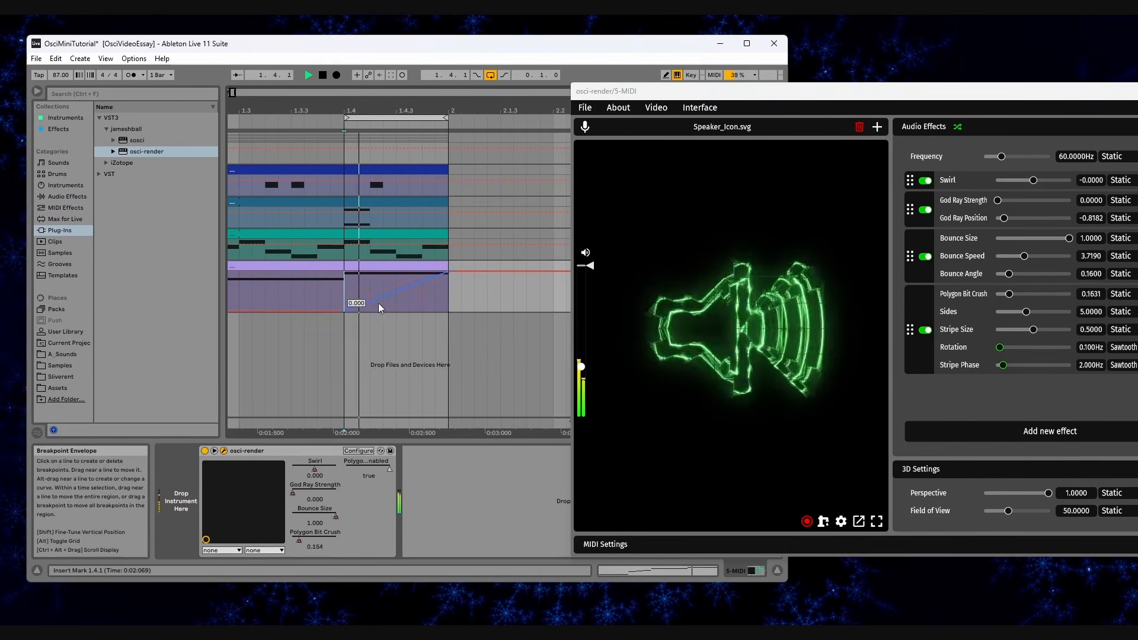